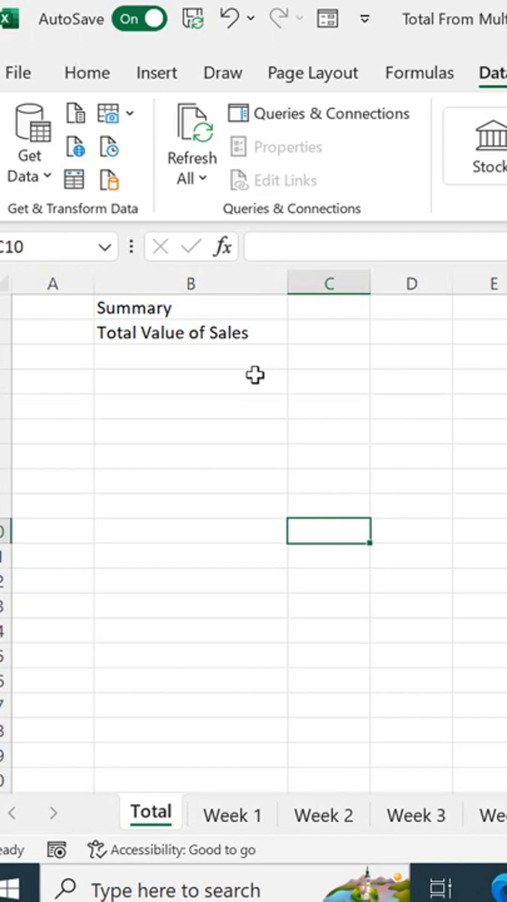
# - Check the C2 sales figures on the Week 1, Week 2 and Week 3 sheets
pyautogui.click(328, 333)
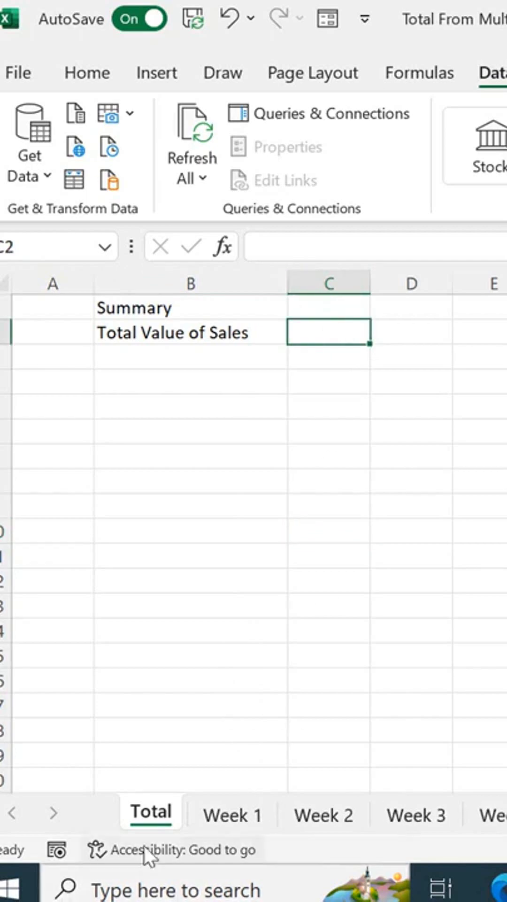
pyautogui.click(241, 814)
pyautogui.click(256, 333)
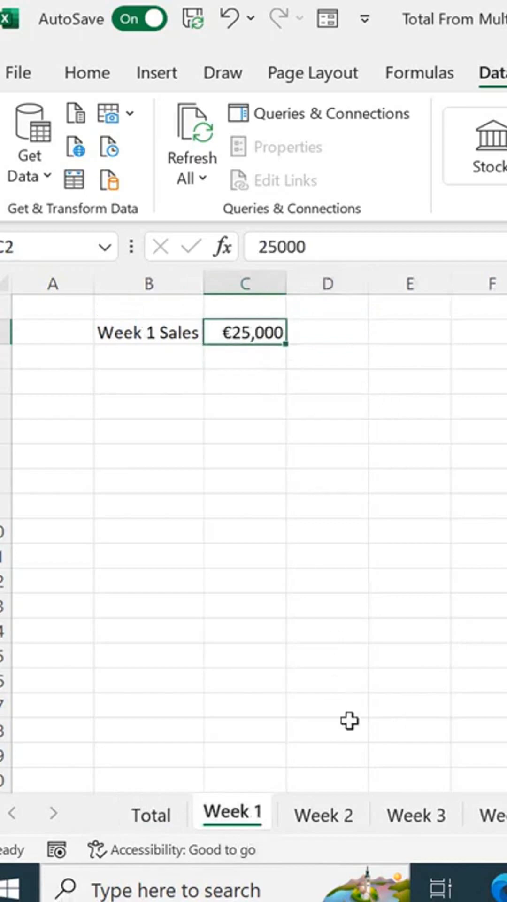
pyautogui.click(305, 816)
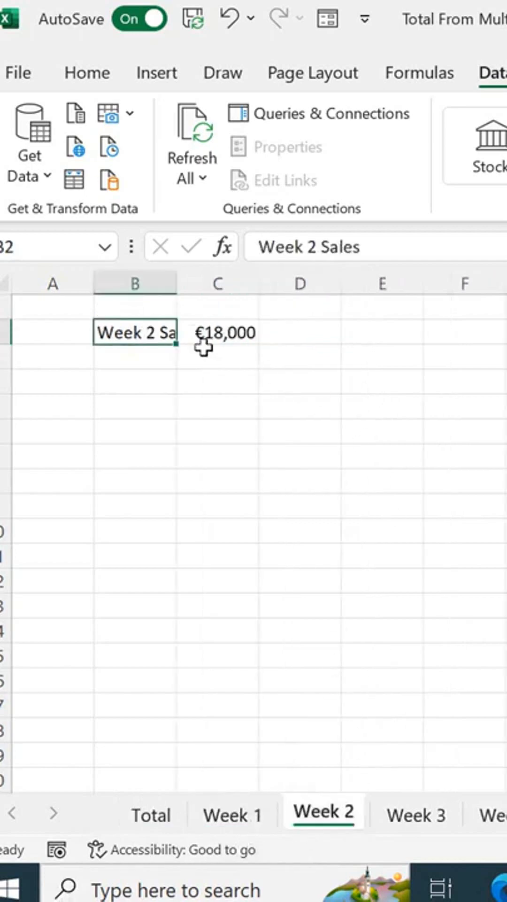
pyautogui.click(224, 331)
pyautogui.click(417, 814)
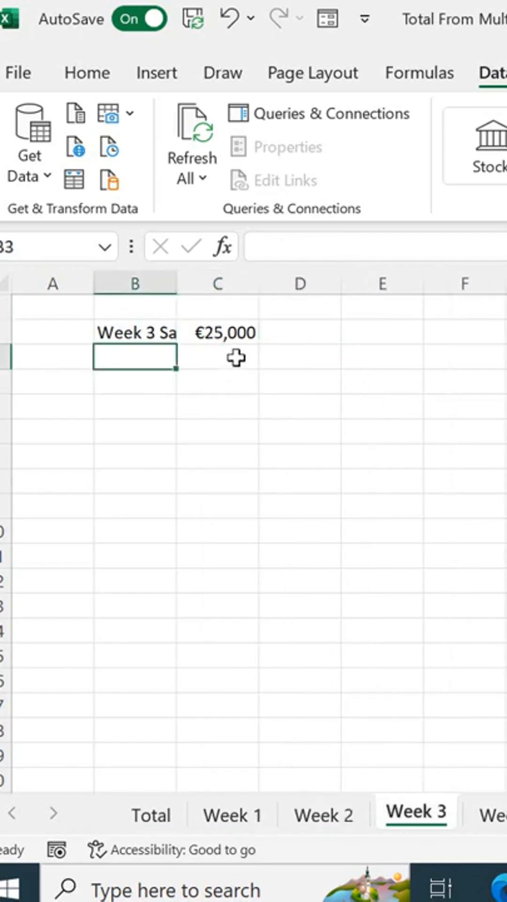
# - Enter a SUM of Week 1, Week 2 and Week 3 C2 in Total!C2, giving €68,000
pyautogui.click(151, 814)
pyautogui.write('=sum')
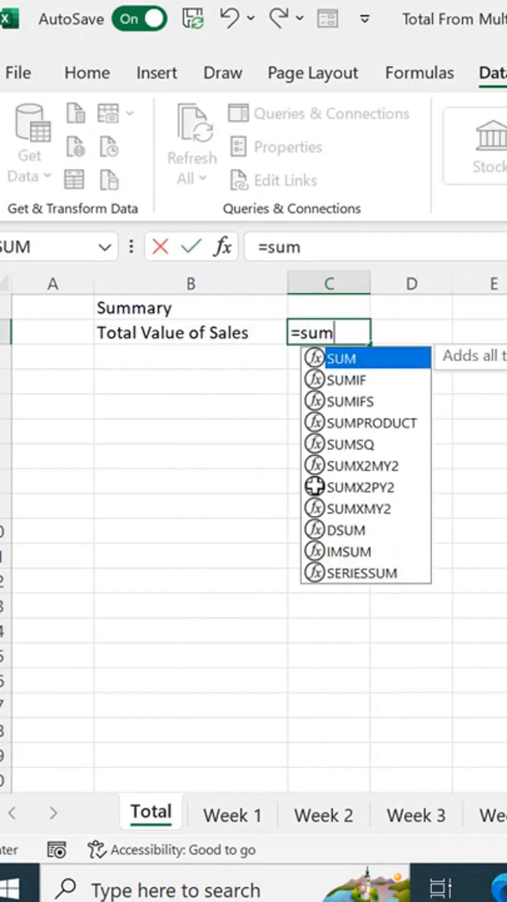
pyautogui.write('(')
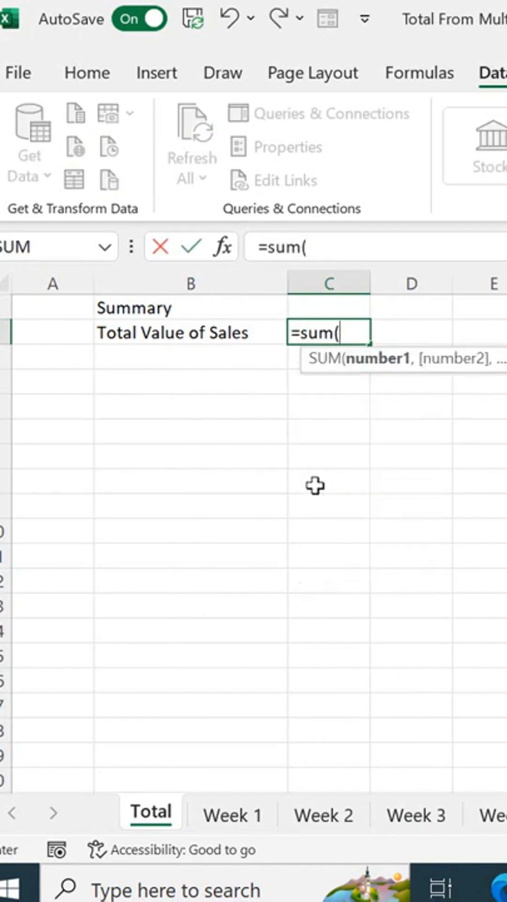
pyautogui.click(232, 814)
pyautogui.click(270, 334)
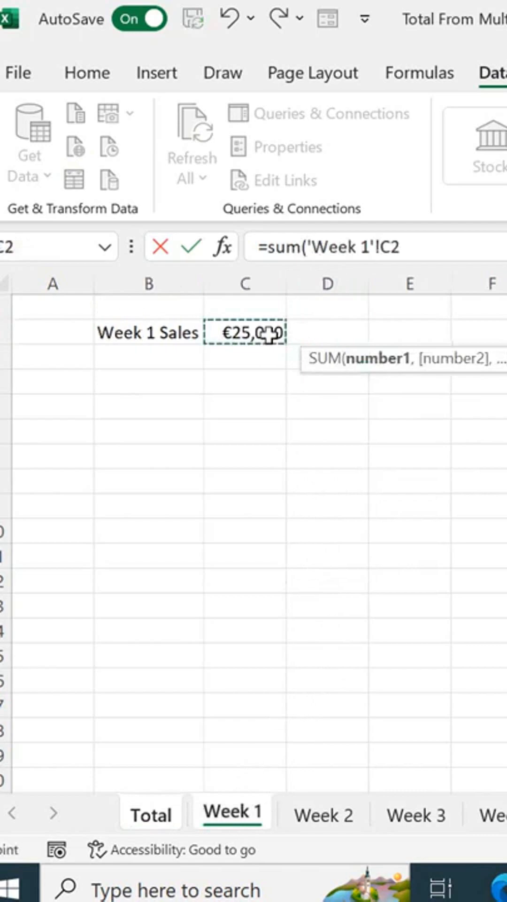
pyautogui.write(',')
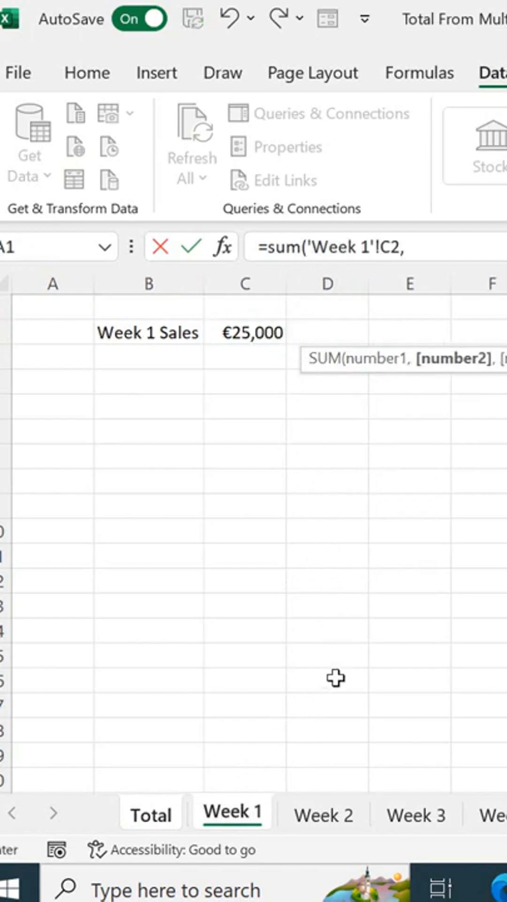
pyautogui.click(324, 814)
pyautogui.click(217, 332)
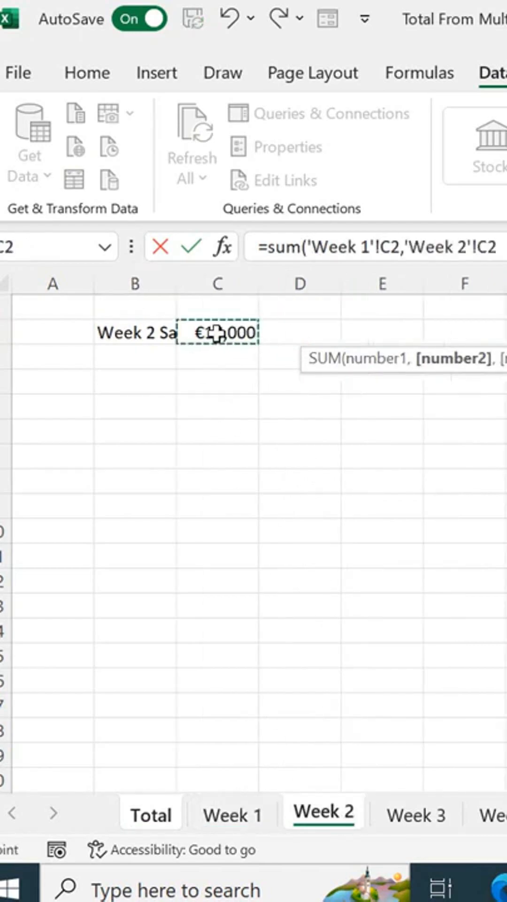
pyautogui.write(',')
pyautogui.click(416, 815)
pyautogui.click(225, 333)
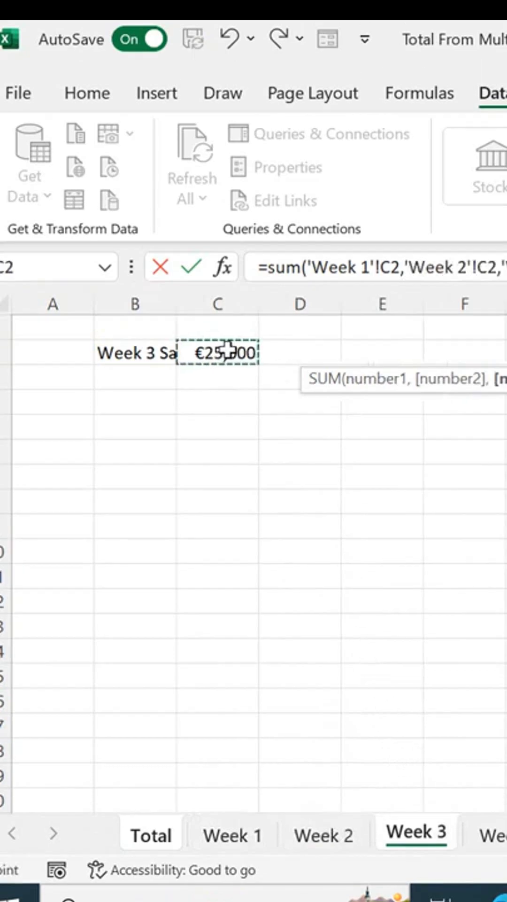
pyautogui.write(')')
pyautogui.press('Return')
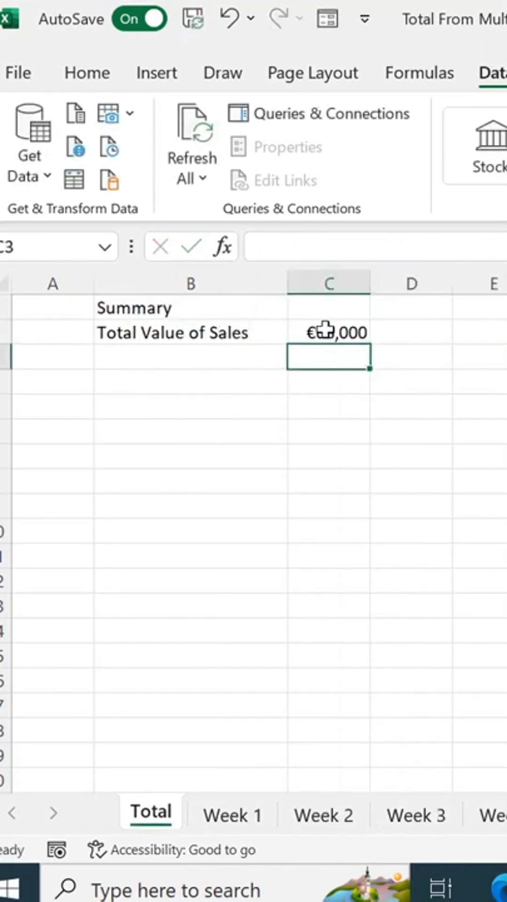
# - Delete the week references so Total!C2 holds only =SUM(
pyautogui.click(325, 348)
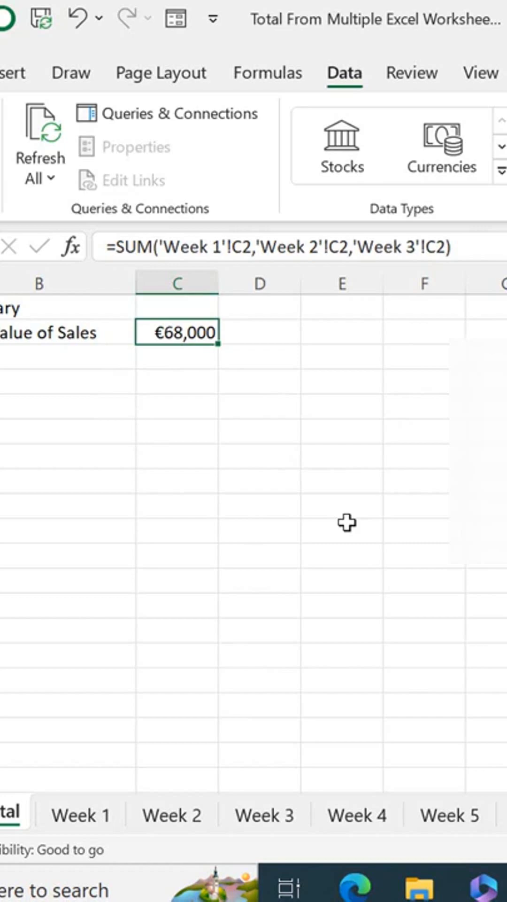
pyautogui.press('BackSpace')
pyautogui.press('BackSpace')
pyautogui.press('BackSpace')
pyautogui.press('BackSpace')
pyautogui.press('BackSpace')
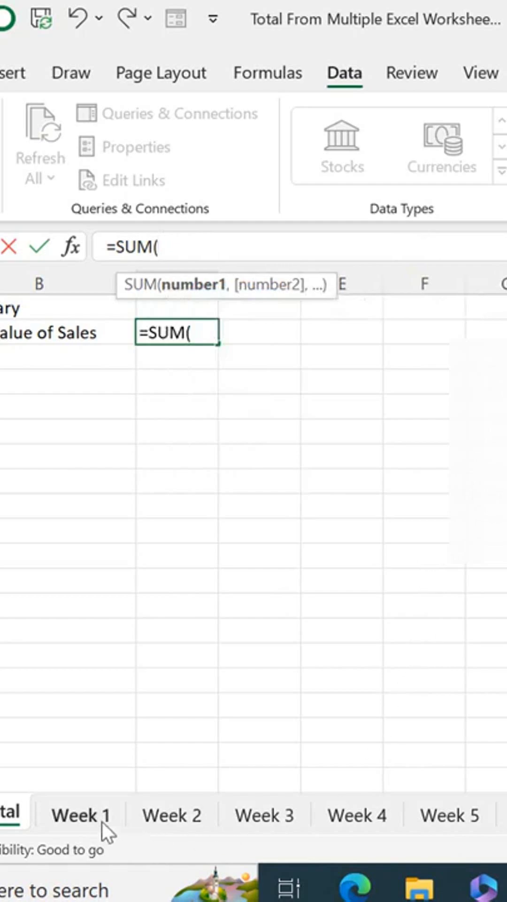
# - Complete the formula as =SUM('Week 1:Week 7'!C2), giving €145,578
pyautogui.click(81, 815)
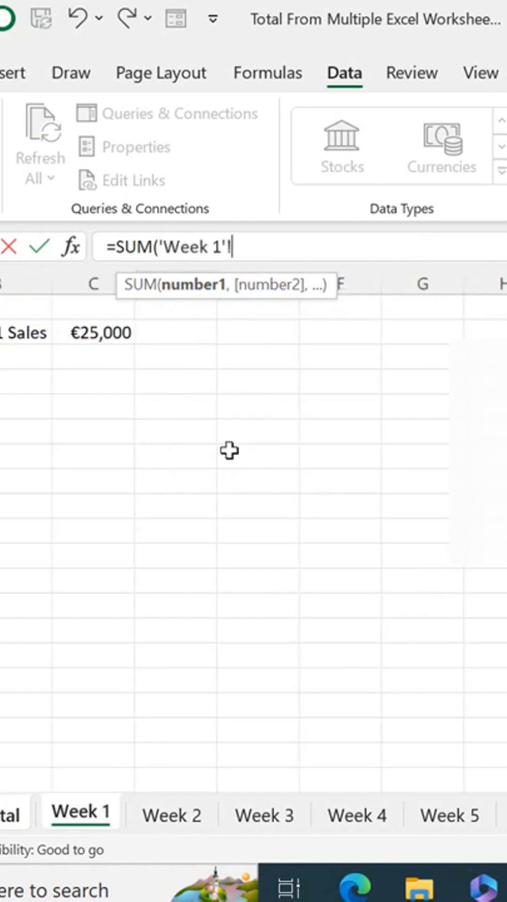
pyautogui.click(110, 331)
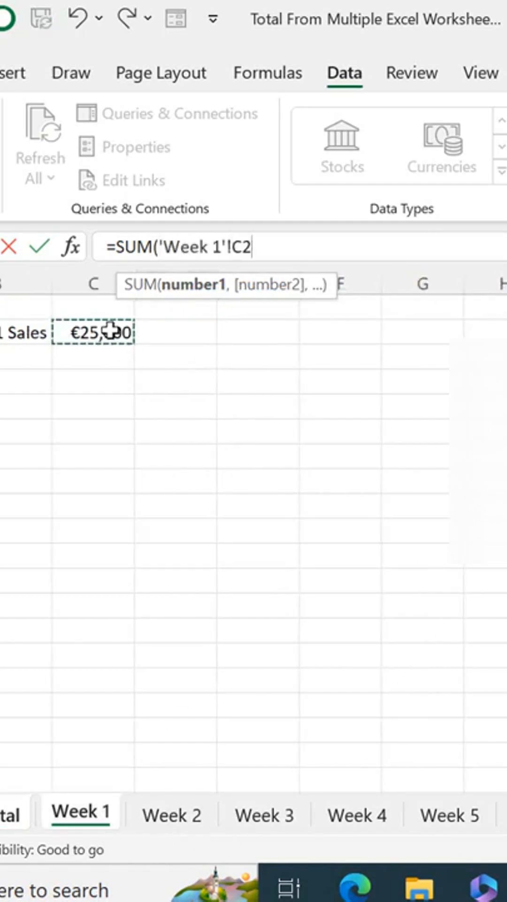
pyautogui.keyDown('shift'); pyautogui.click(504, 815); pyautogui.keyUp('shift')
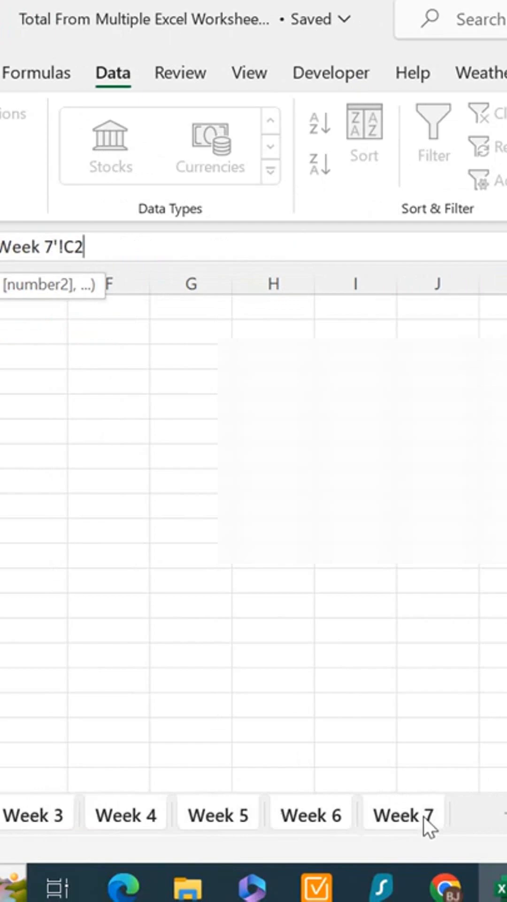
pyautogui.write(')')
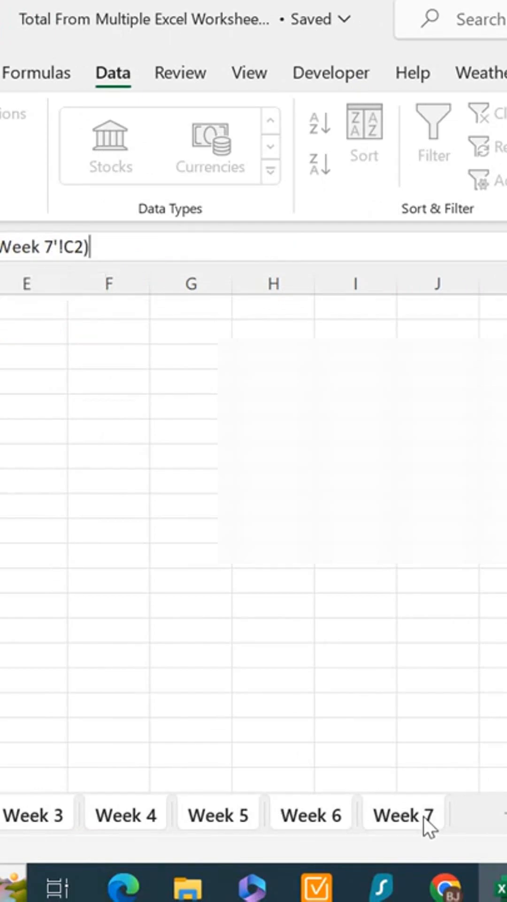
pyautogui.press('Return')
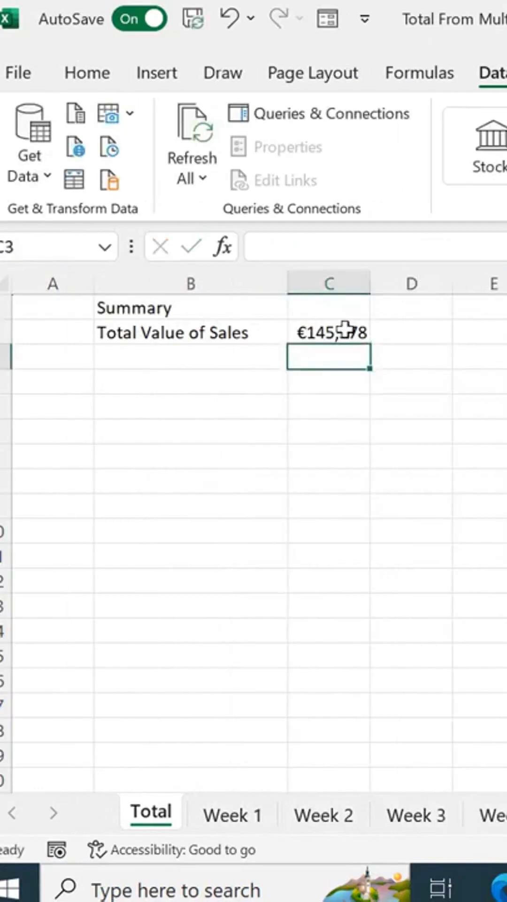
pyautogui.click(328, 332)
pyautogui.click(233, 815)
pyautogui.click(323, 815)
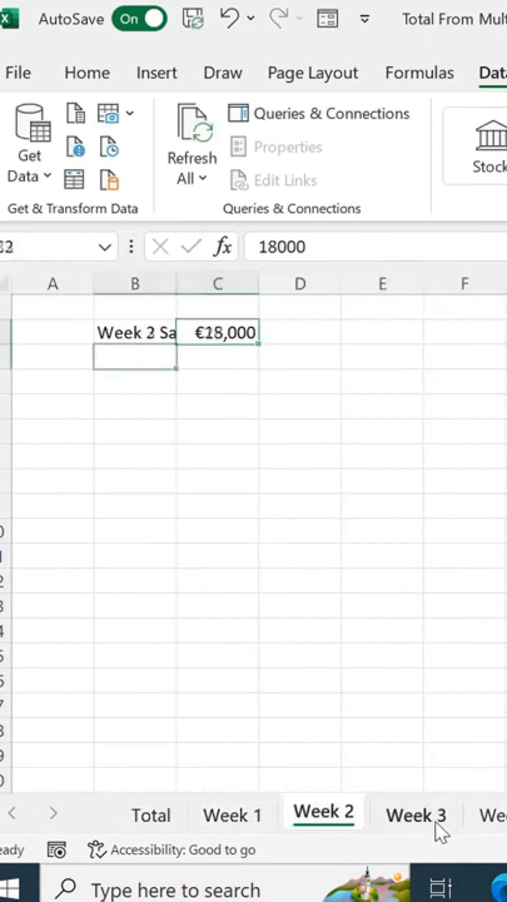
pyautogui.click(417, 815)
pyautogui.click(152, 814)
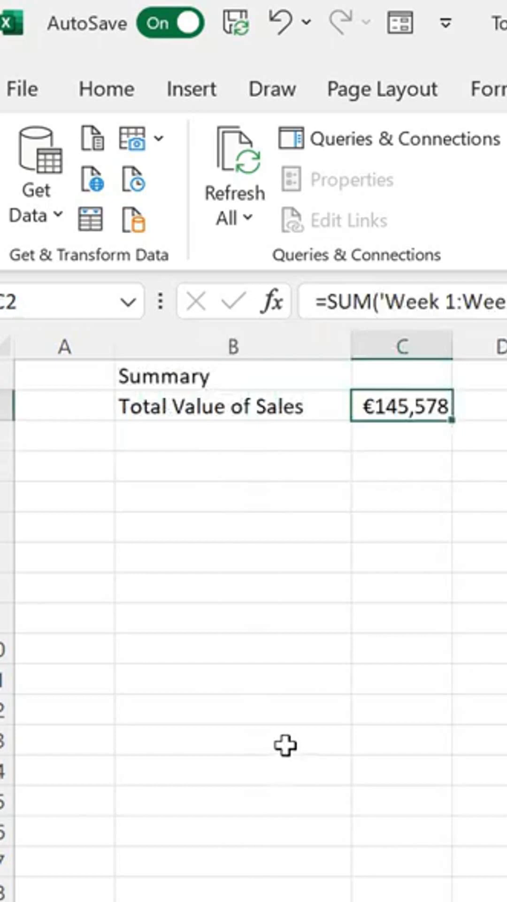
pyautogui.click(291, 620)
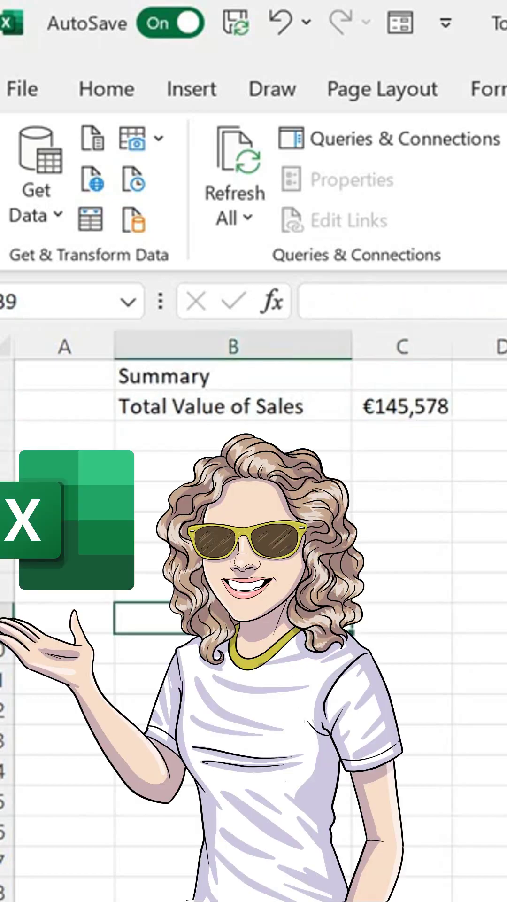